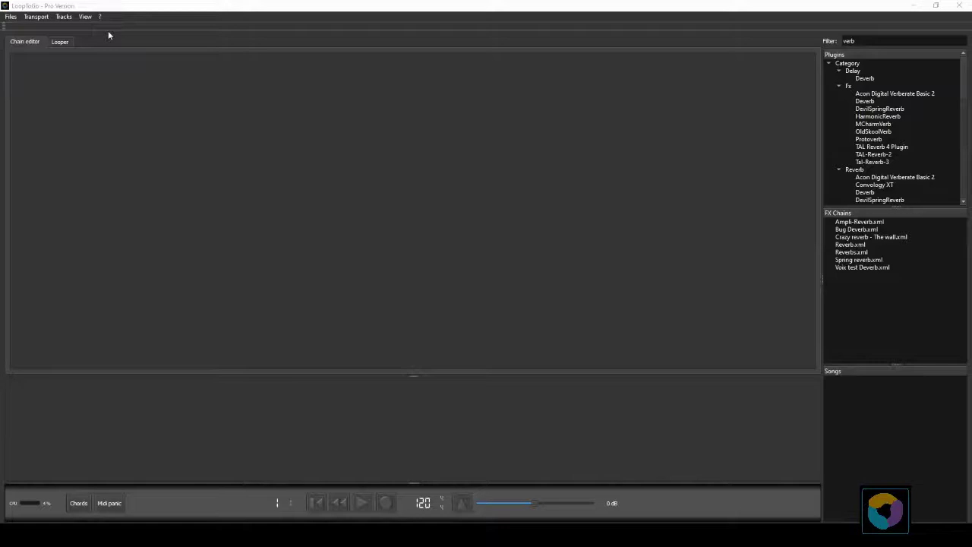
Step: Sort the plugin list in the preferences by name, category and date added to examine the scanned plugins
click(11, 17)
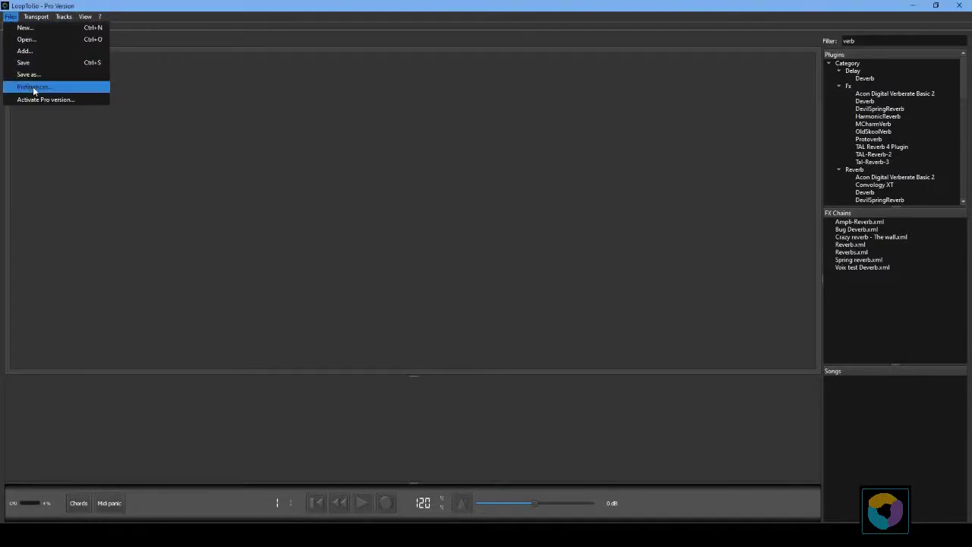
click(32, 87)
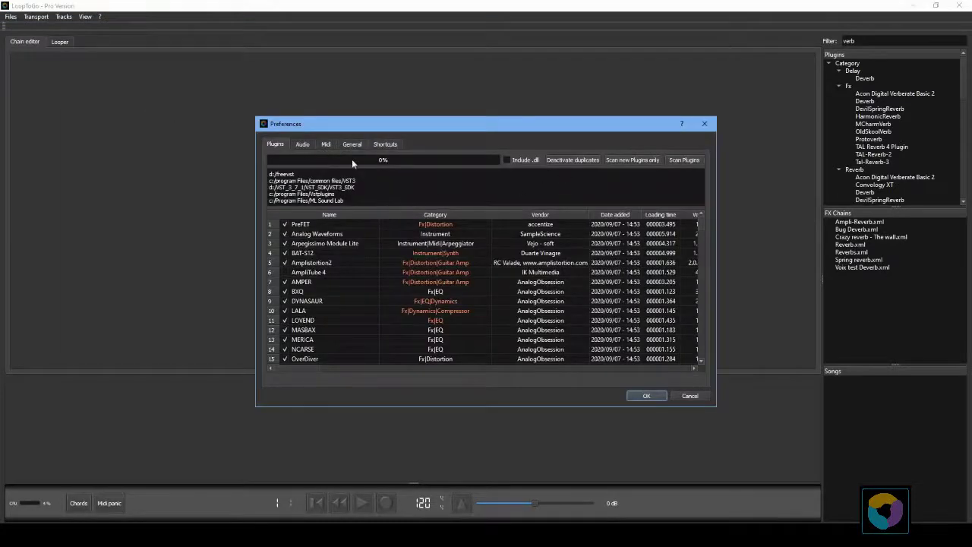
click(335, 214)
click(335, 214)
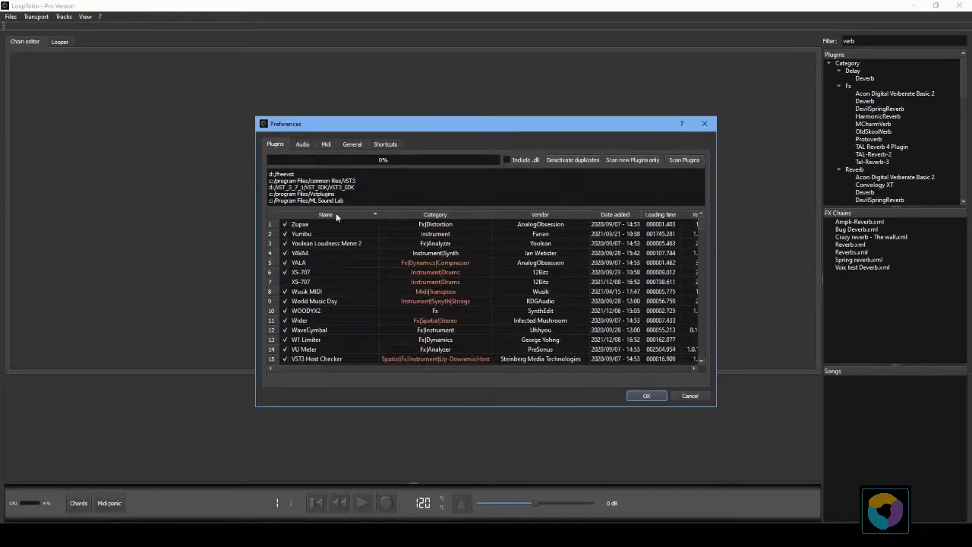
click(464, 214)
click(464, 214)
click(614, 214)
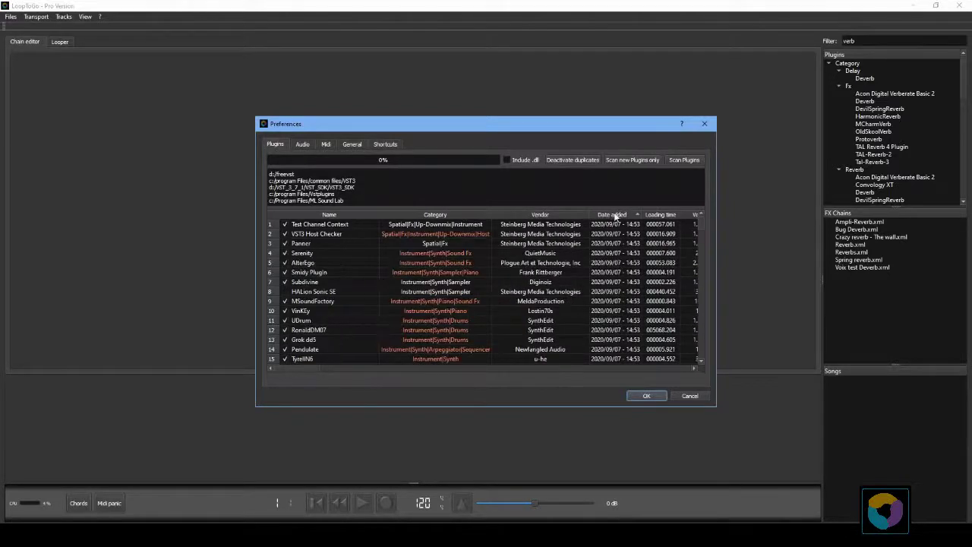
click(615, 216)
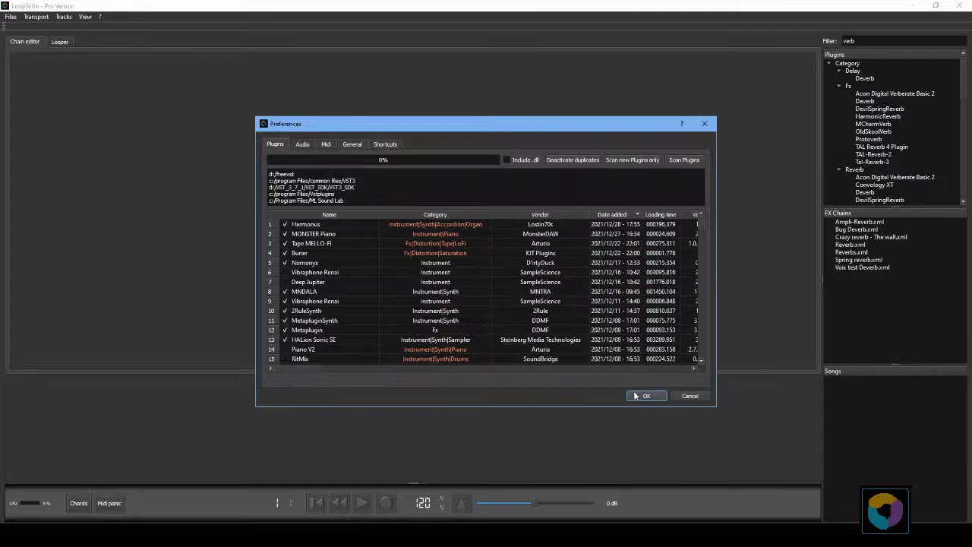
click(644, 395)
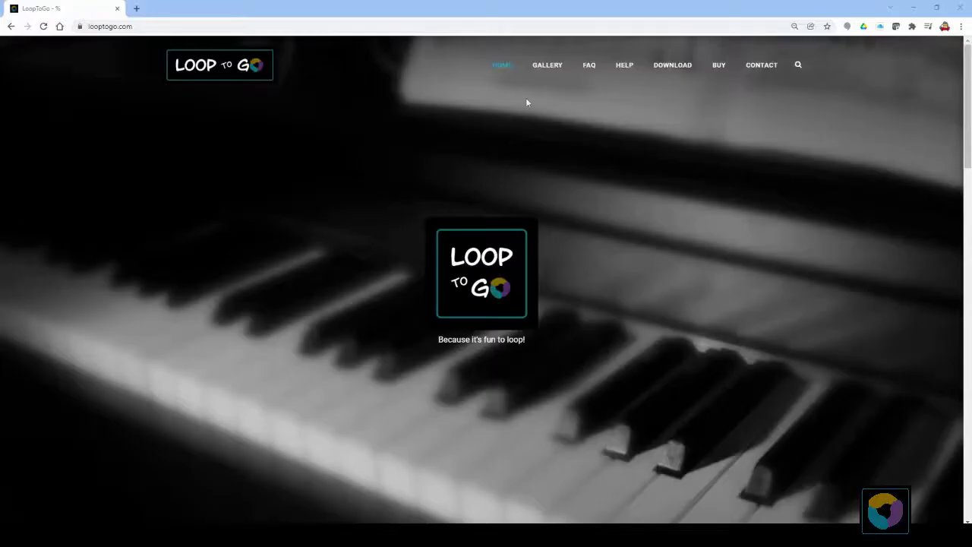
Step: Switch to the LoopToGo website's FAQ in the browser and read why VST2 plugins are not supported
click(587, 66)
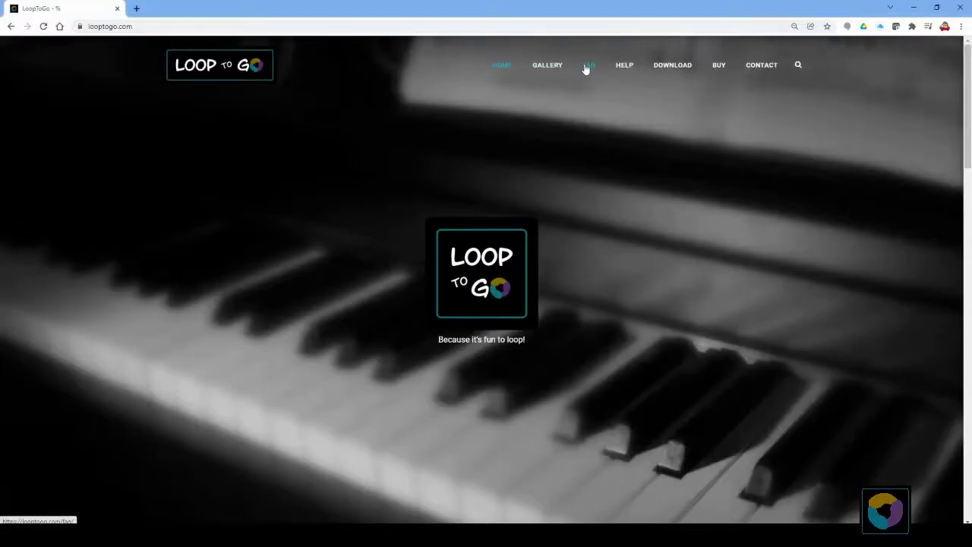
scroll(525, 202, down, 2)
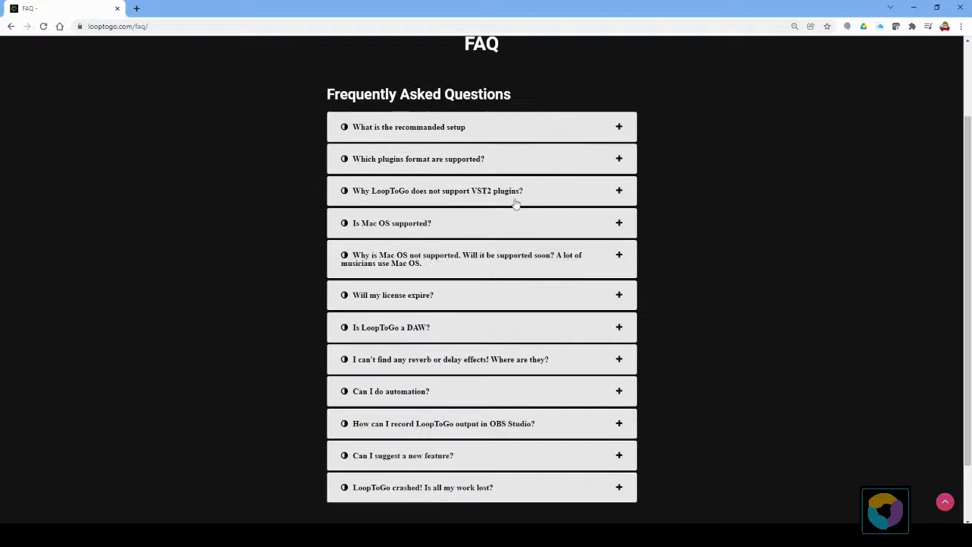
click(619, 192)
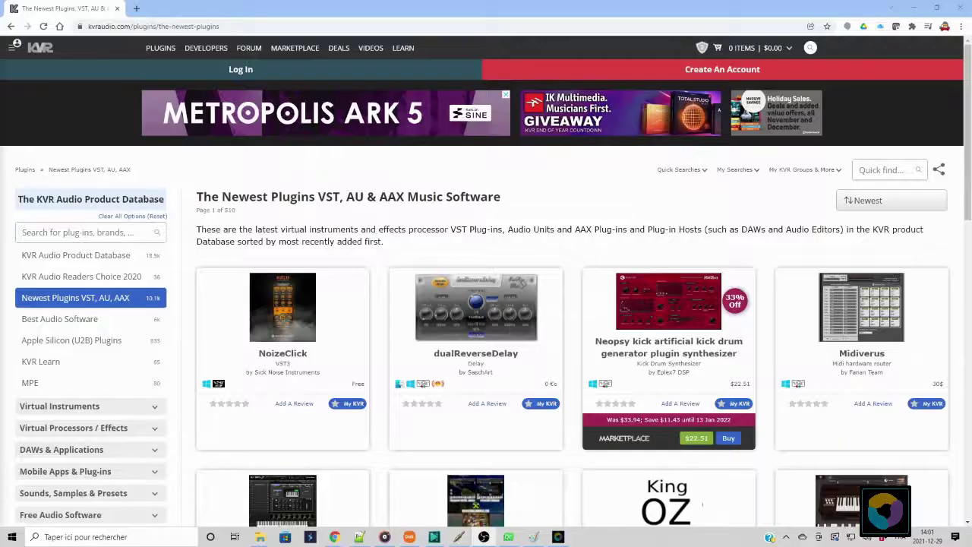
Step: Search the KVR Audio product database for Reverb, restricting the plugin format to VST3
click(94, 232)
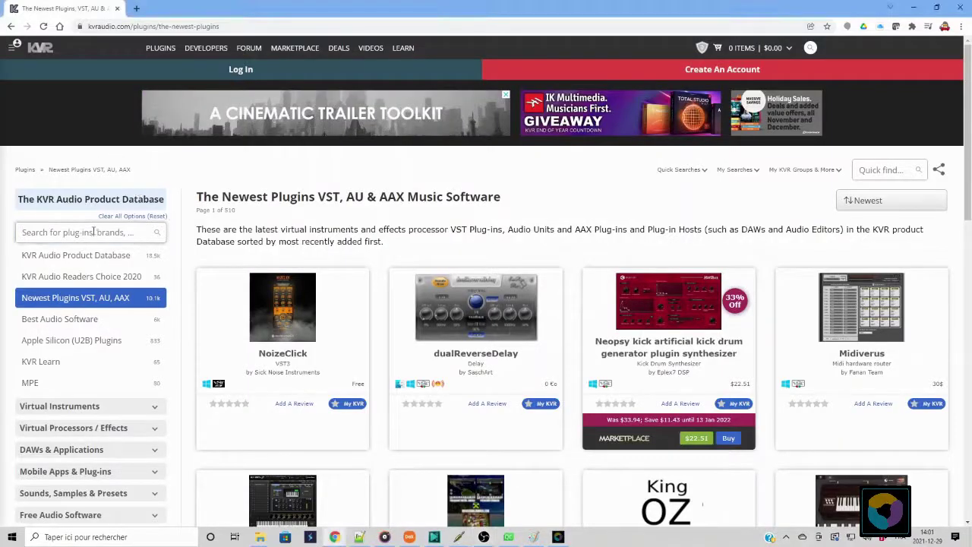
text(Reverb)
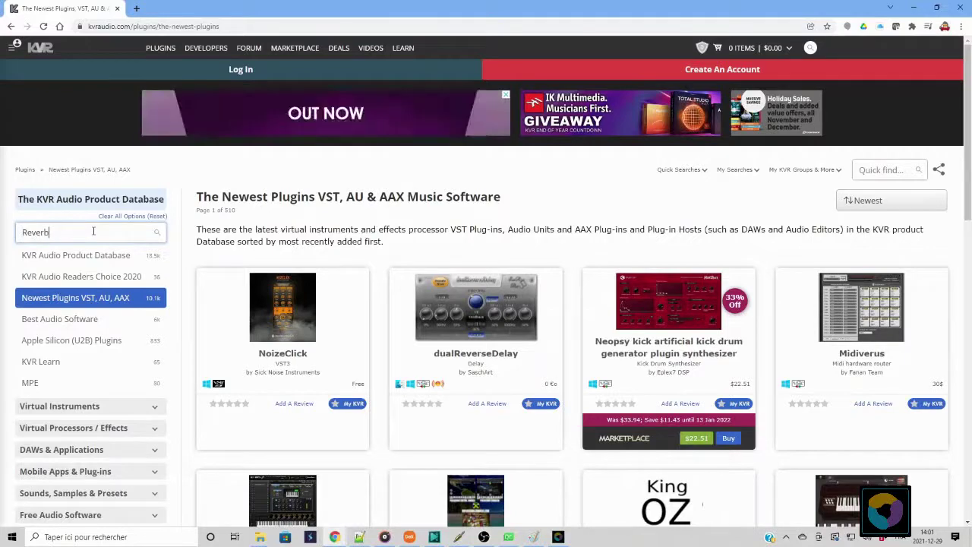
scroll(93, 224, down, 6)
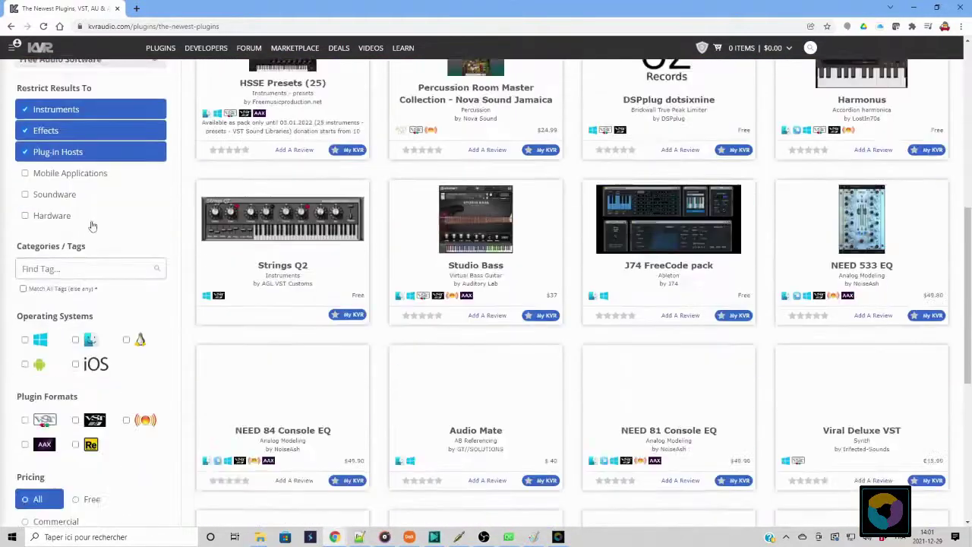
scroll(93, 226, down, 1)
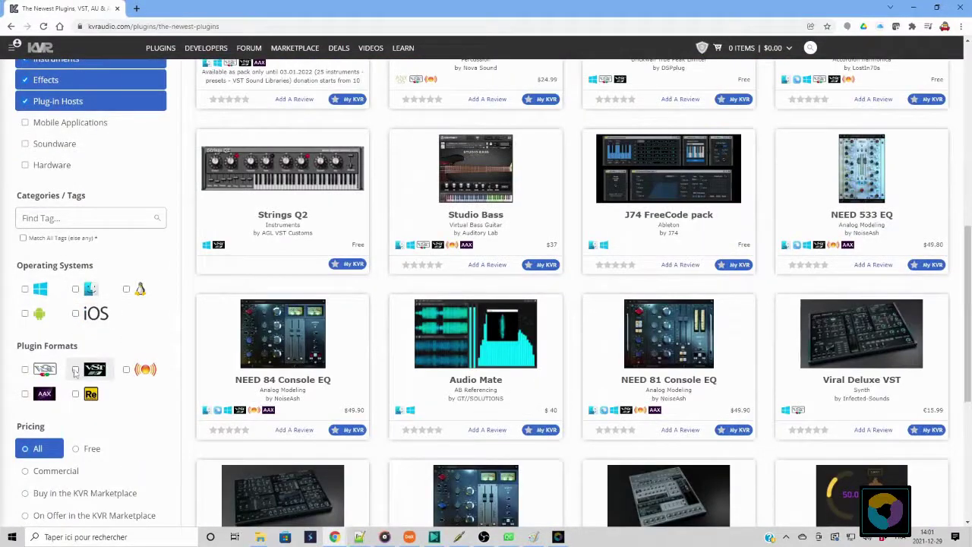
click(75, 371)
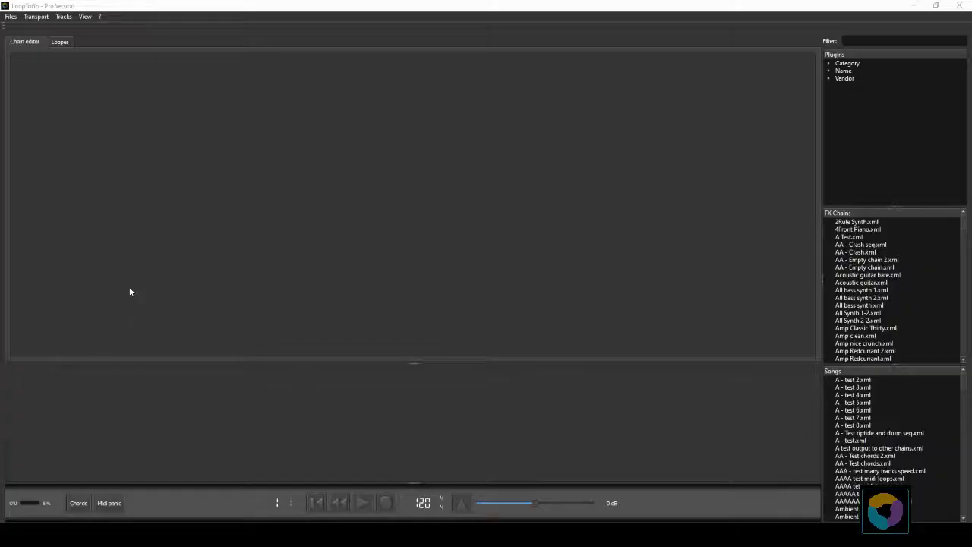
Step: Switch to LoopToGo and activate the AudioBox ASIO Driver in the audio preferences
click(12, 17)
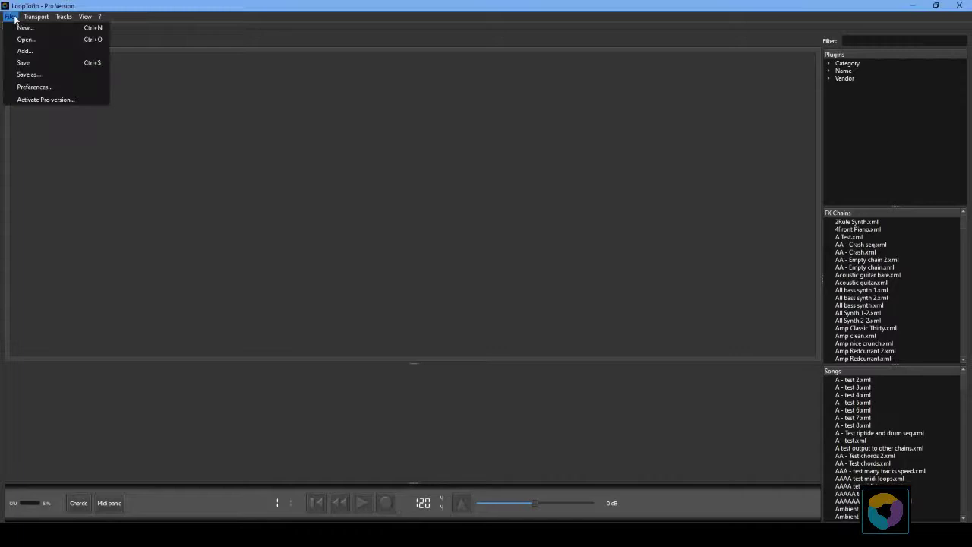
click(30, 87)
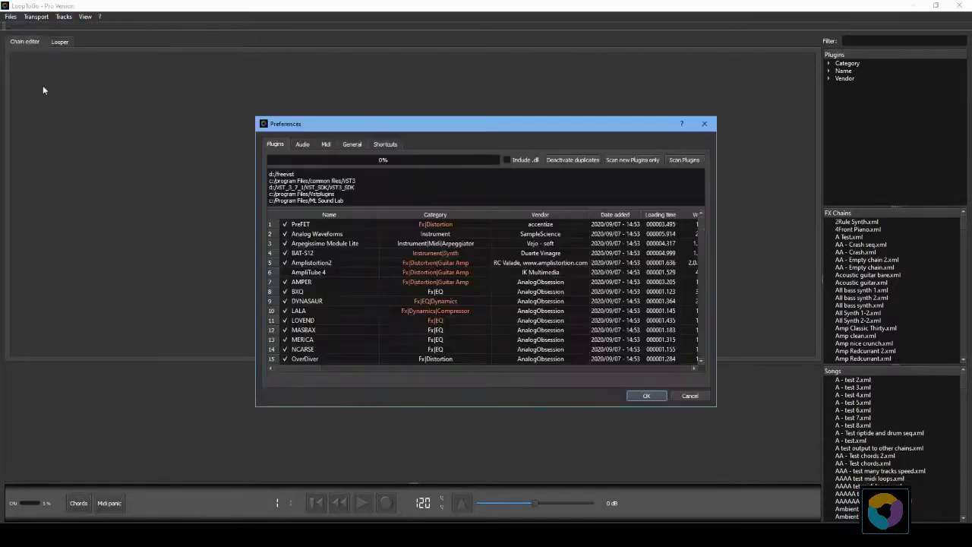
click(303, 145)
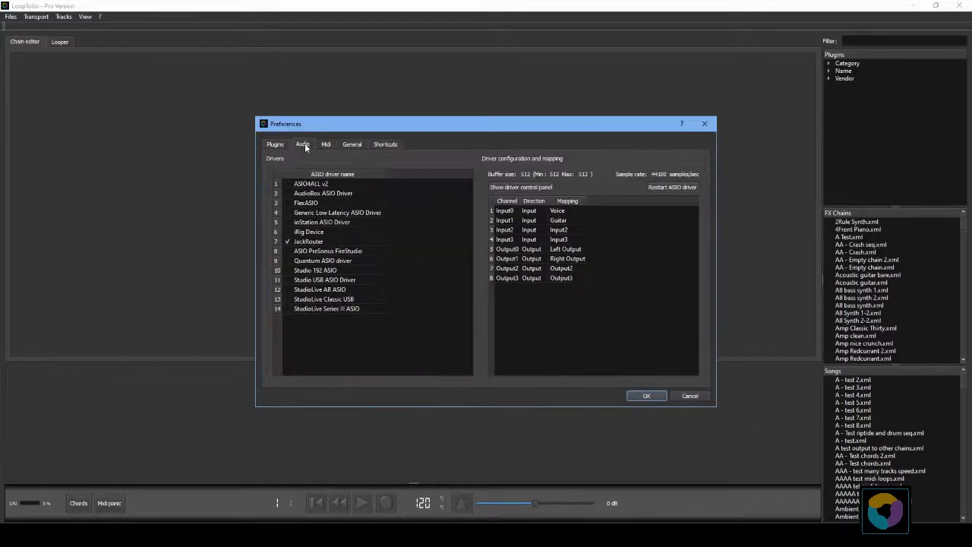
click(316, 193)
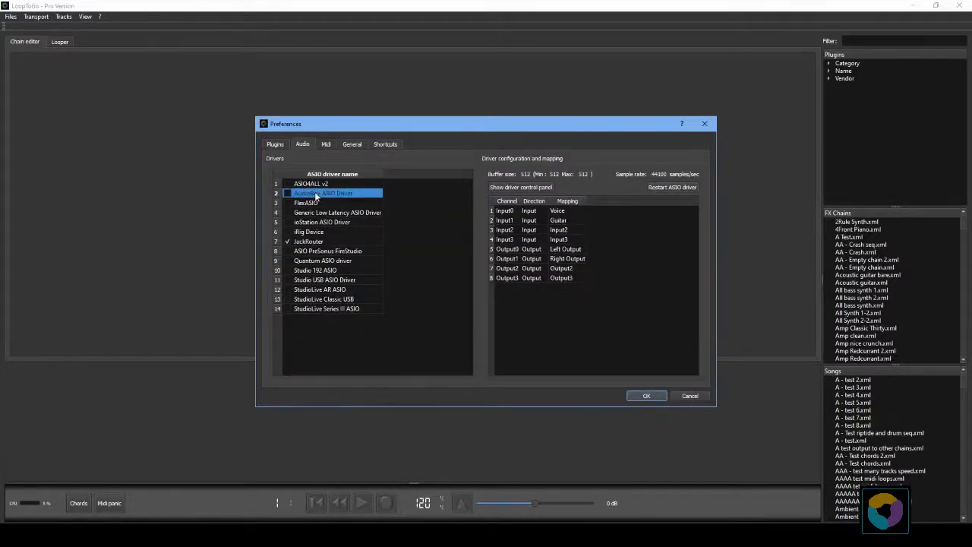
double_click(314, 193)
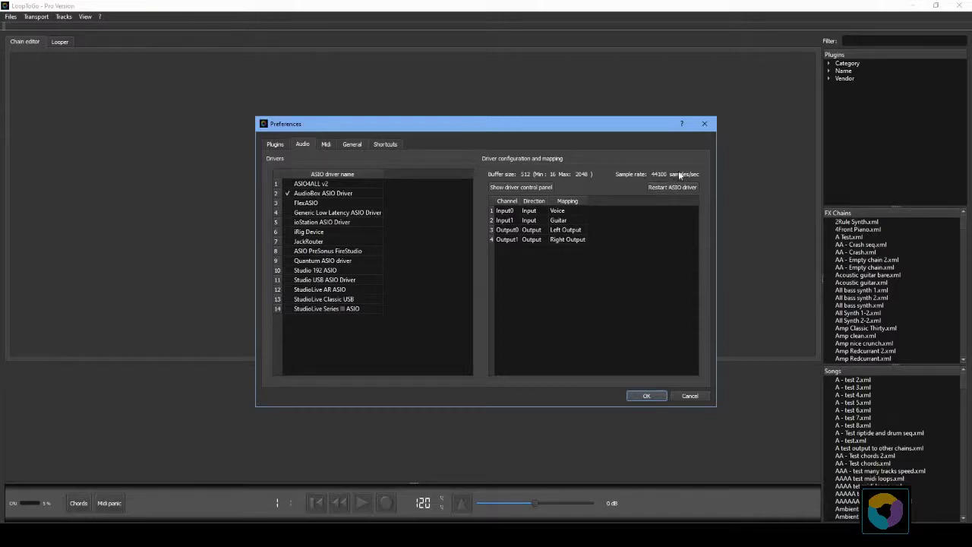
Step: Set the mapping name of channel Input0 to Voice and accept the preferences
double_click(560, 211)
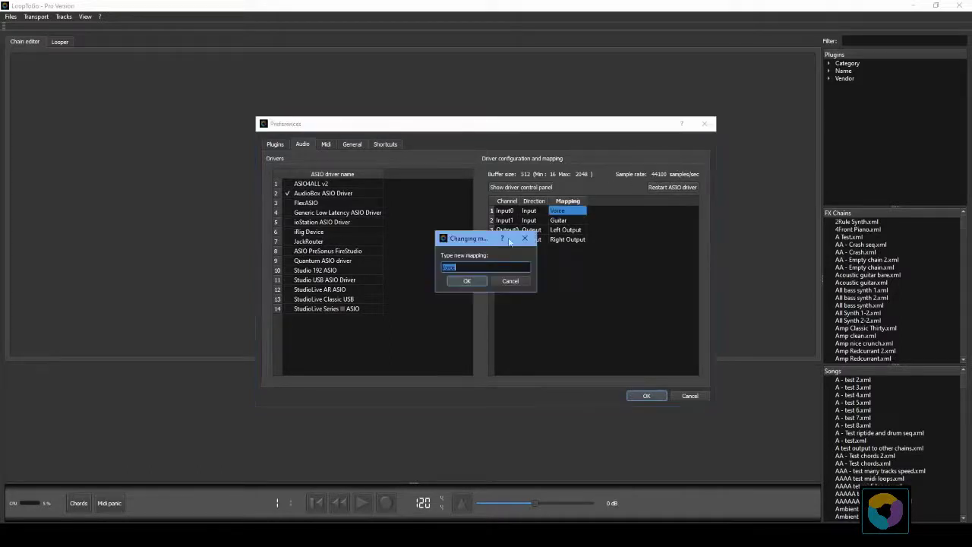
text(V)
click(459, 280)
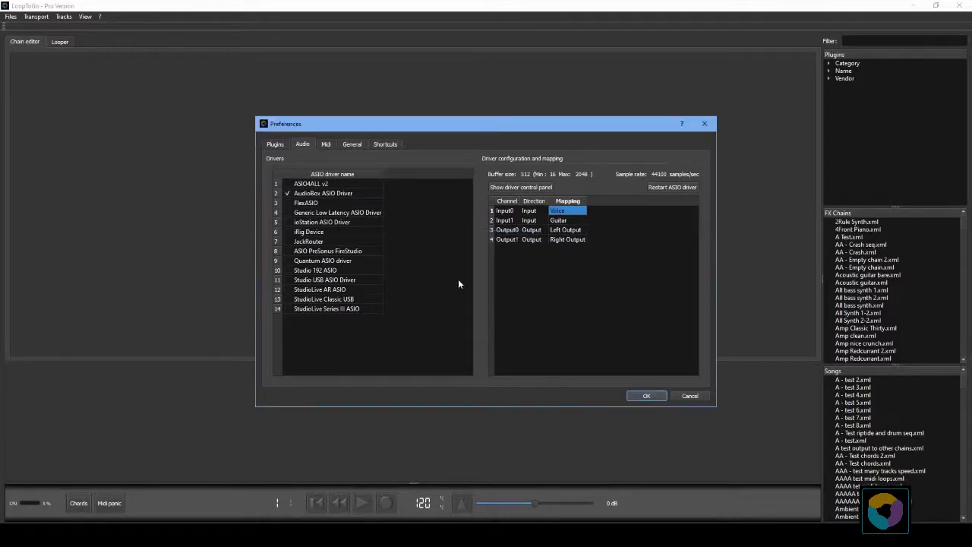
click(647, 396)
Step: Filter the plugin list by "verb" and add a new chain named Guitar in the chain editor
text(verb)
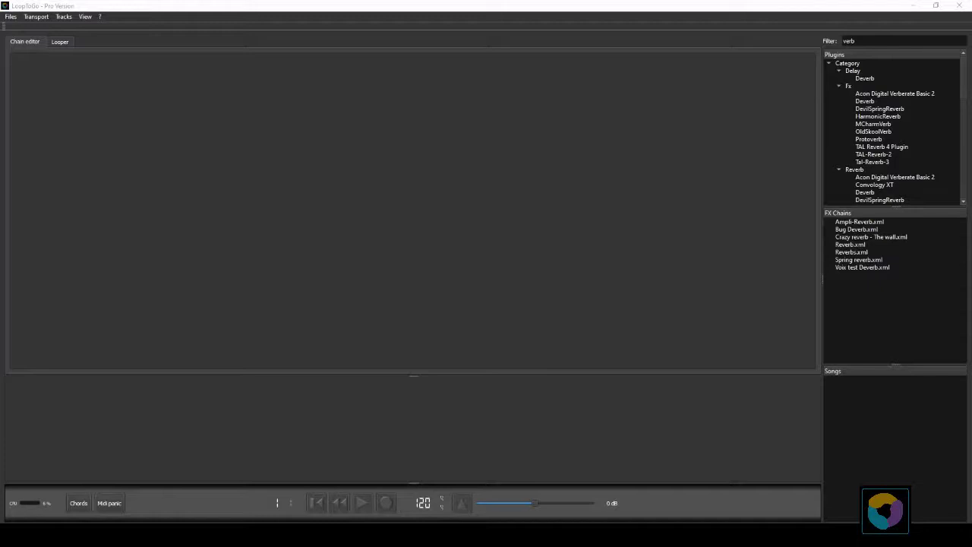
right_click(99, 104)
click(107, 105)
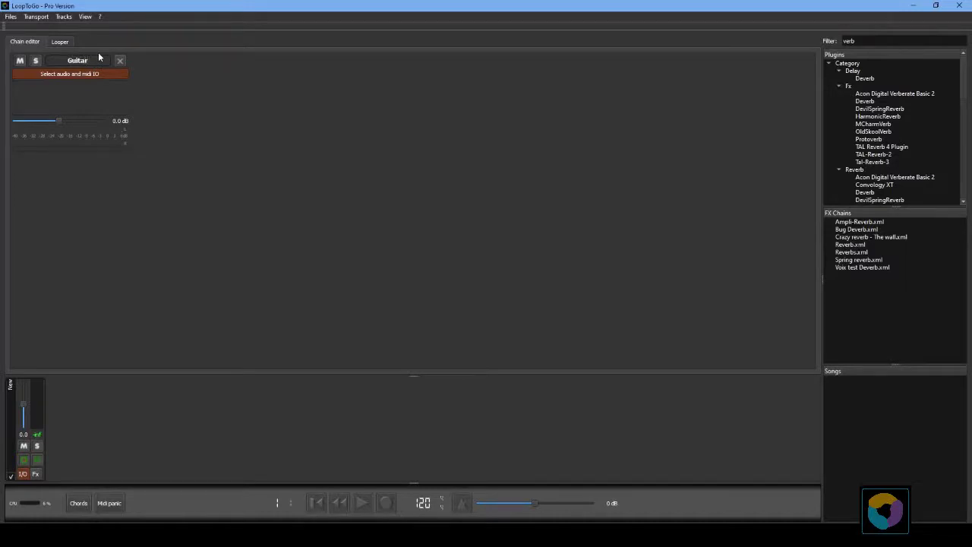
Step: Route the Guitar chain from the Guitar audio input to the Left Output and Right Output
click(75, 76)
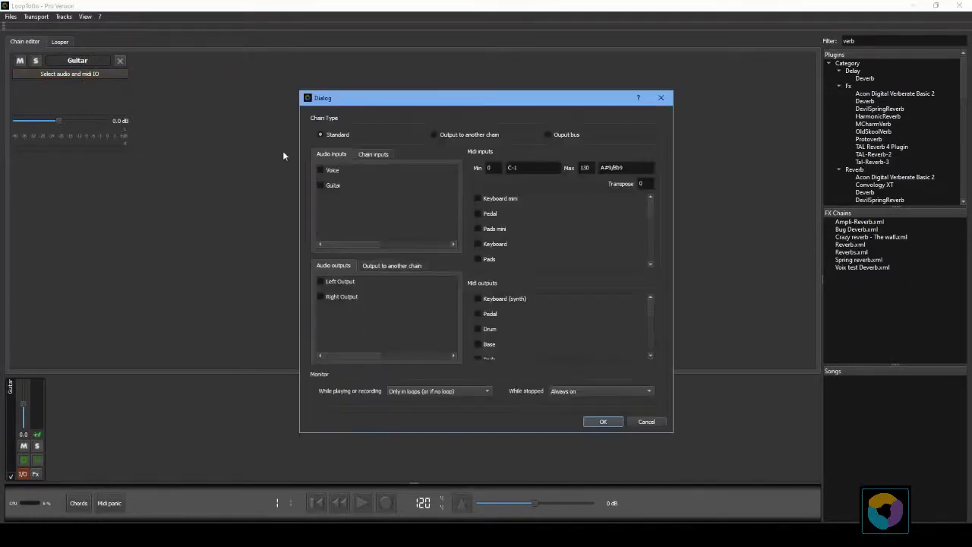
click(329, 185)
click(340, 282)
click(342, 296)
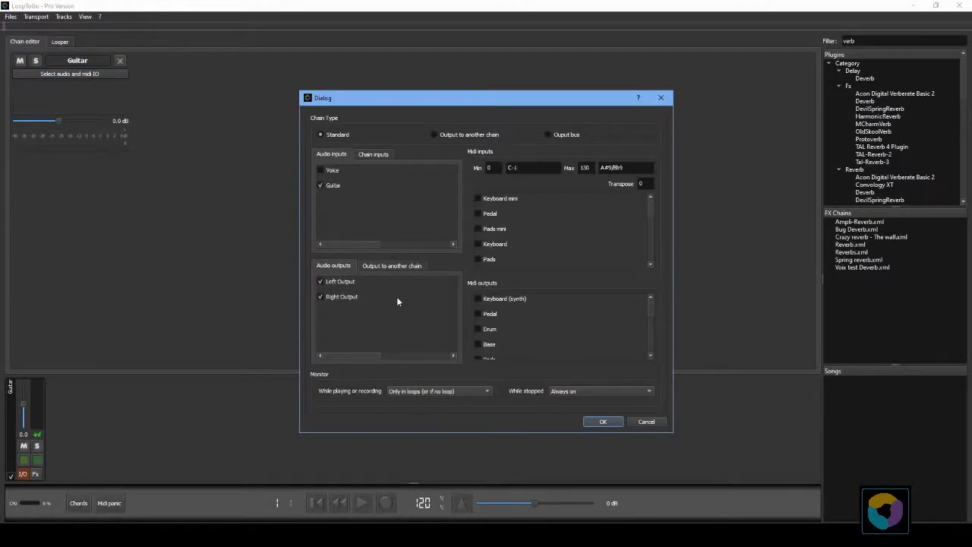
click(602, 422)
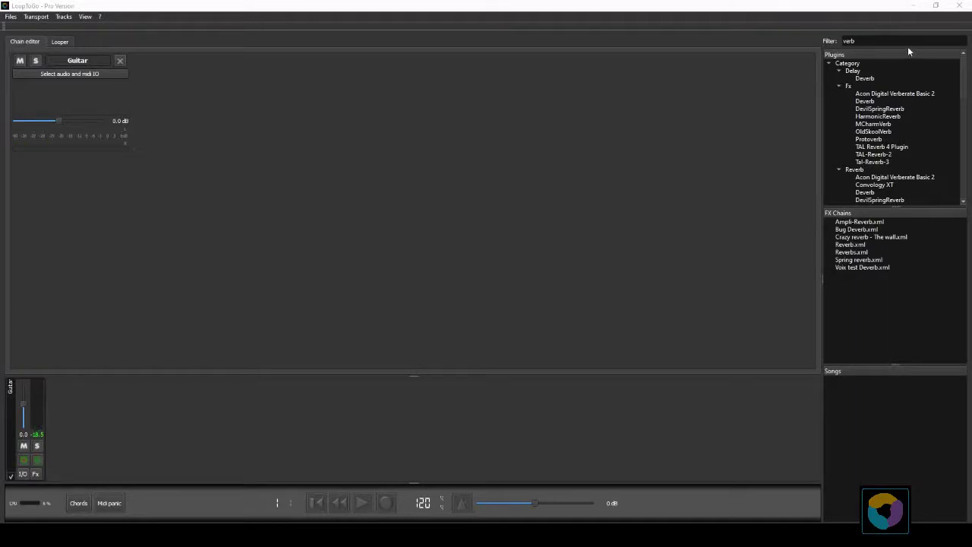
Step: Filter the plugins by "verb" and add Acon Digital Verberate Basic 2 to the Guitar chain
double_click(843, 41)
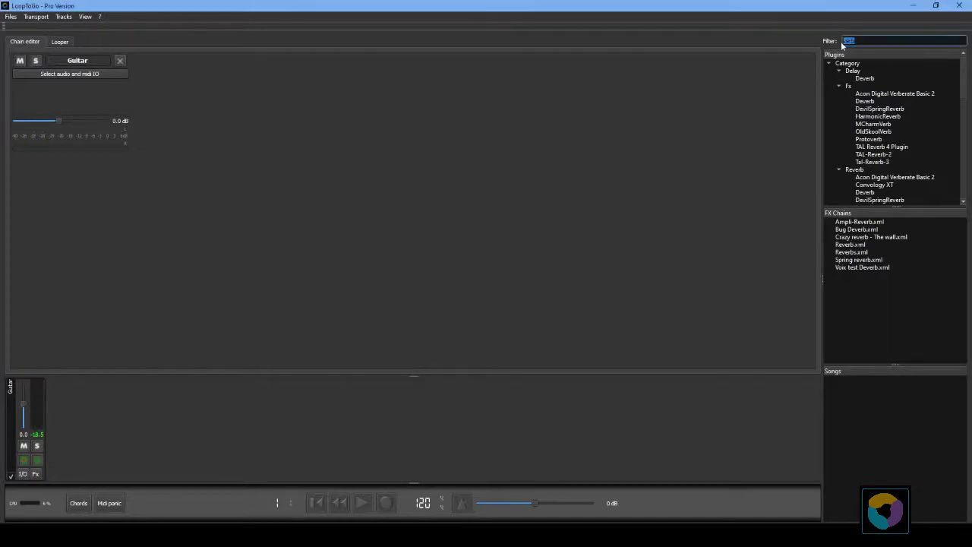
text(verb)
drag(893, 94, 64, 96)
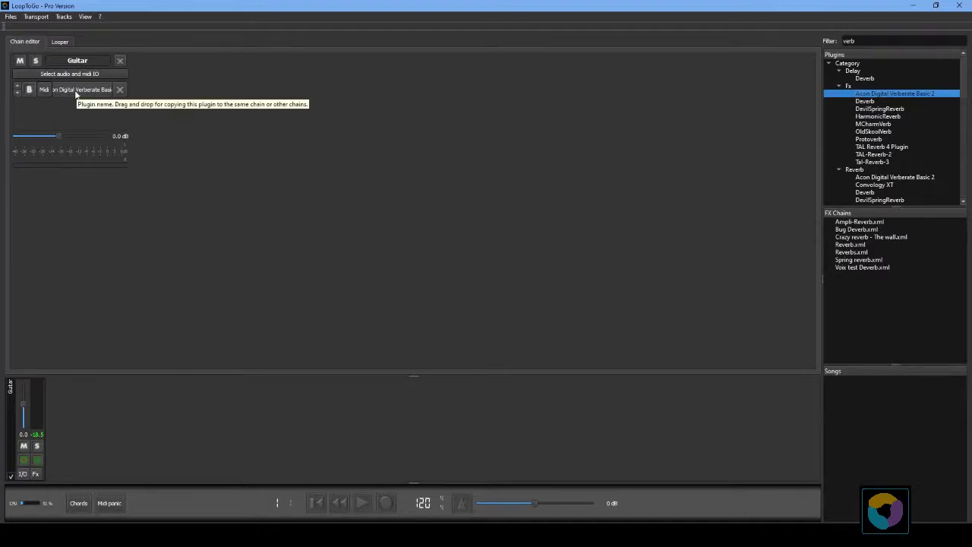
Step: Set the Verberate Basic 2 plugin to the Plate reverb type and adjust its reverb mix
double_click(75, 90)
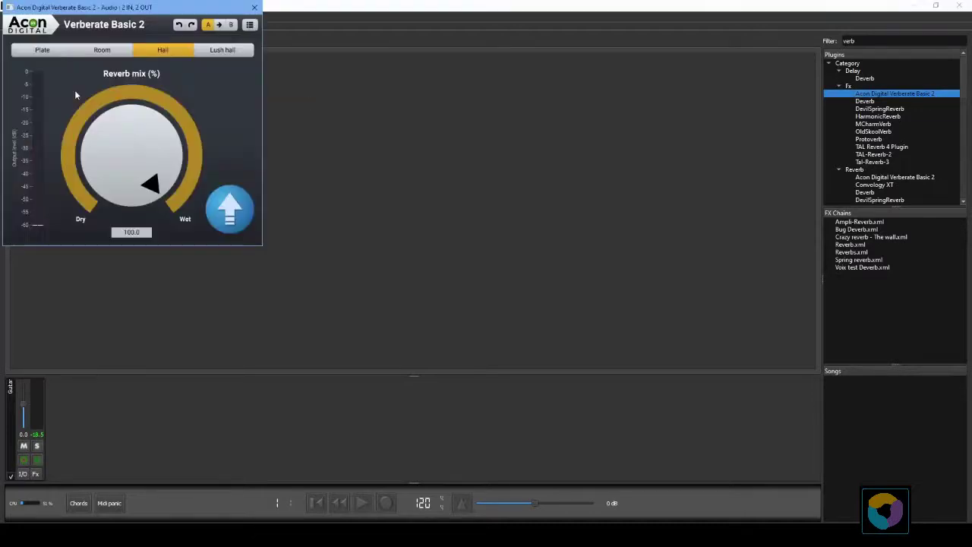
click(41, 50)
drag(131, 138, 147, 181)
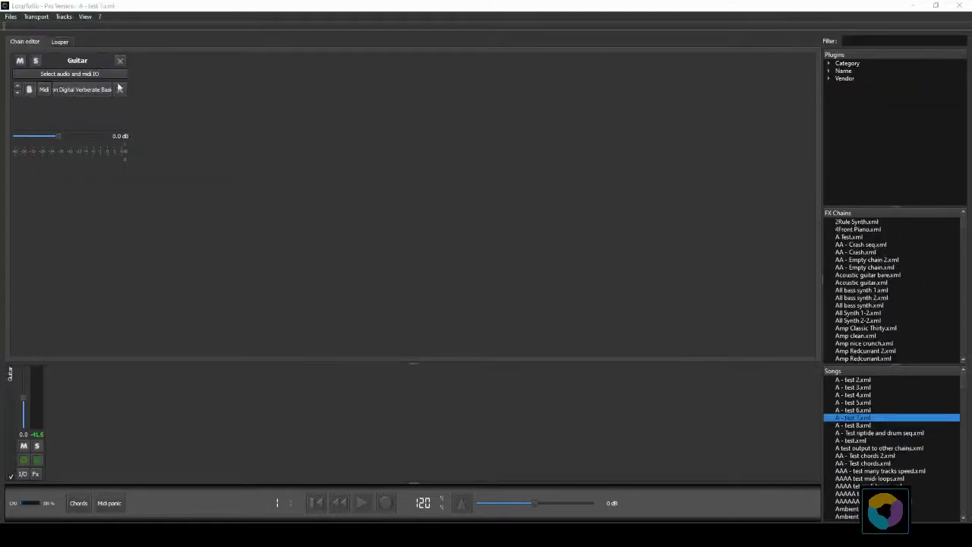
Step: On the Looper's Guitar track, draw a record loop over bars 1 and 2 and a play loop over bars 3 to 6
click(60, 42)
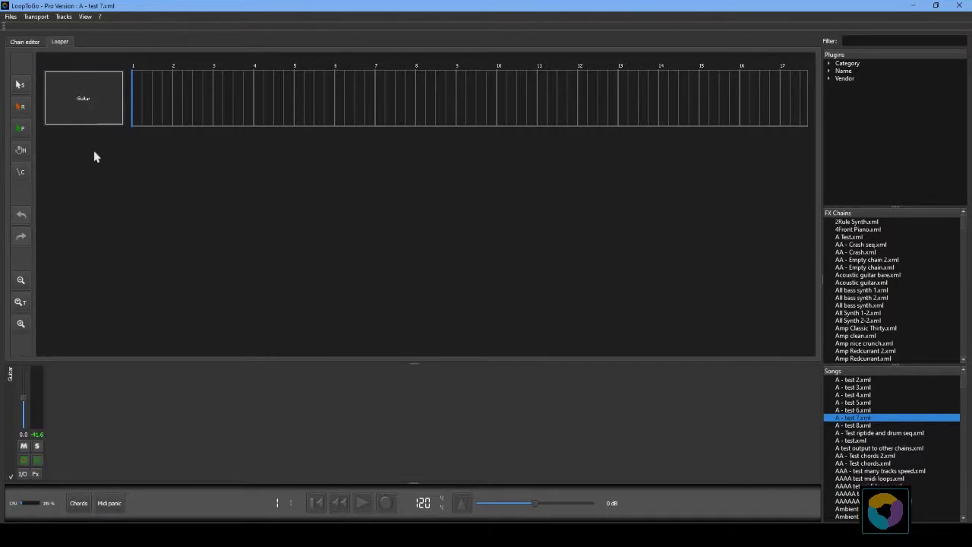
click(22, 107)
drag(137, 96, 211, 98)
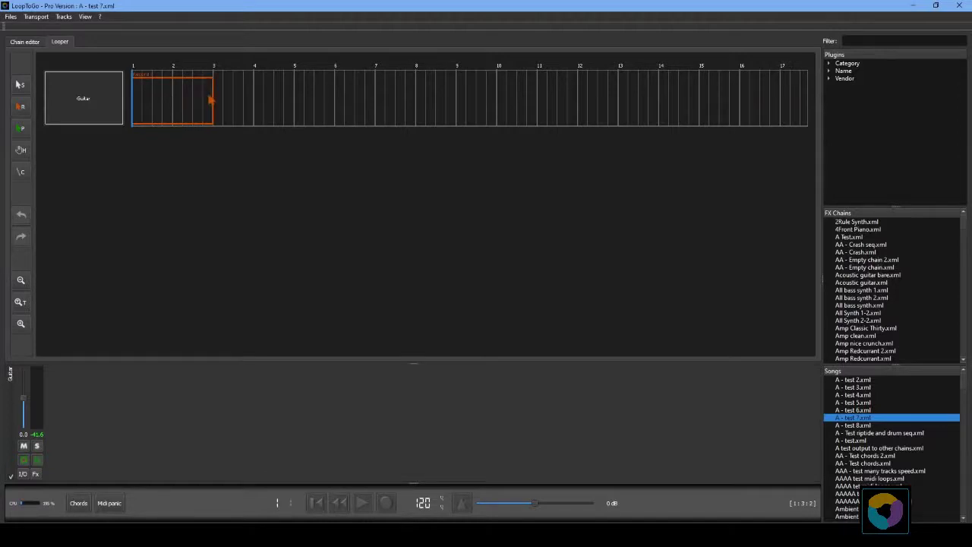
click(25, 130)
drag(219, 97, 376, 104)
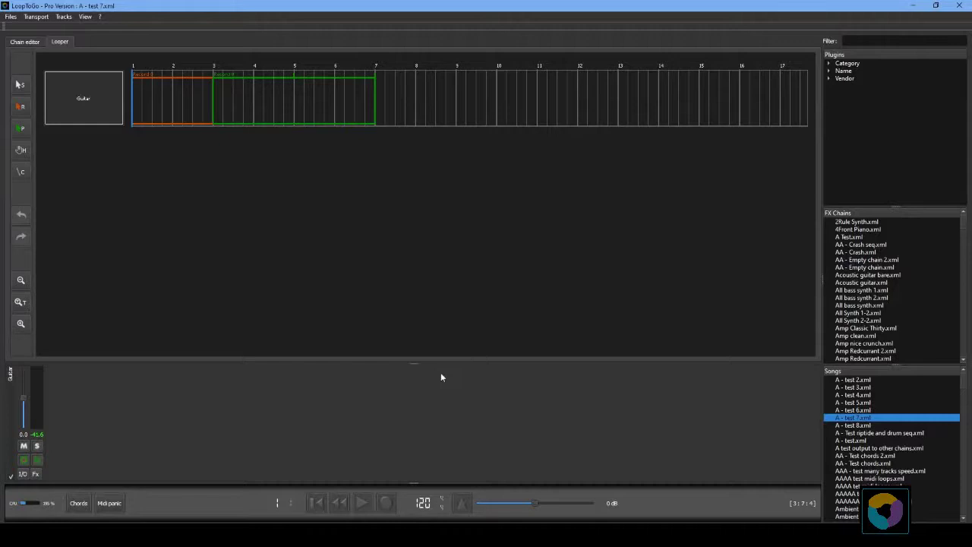
Step: Set the tempo to 70 and the metronome ticks when recording to 4 before and 8 after
click(462, 505)
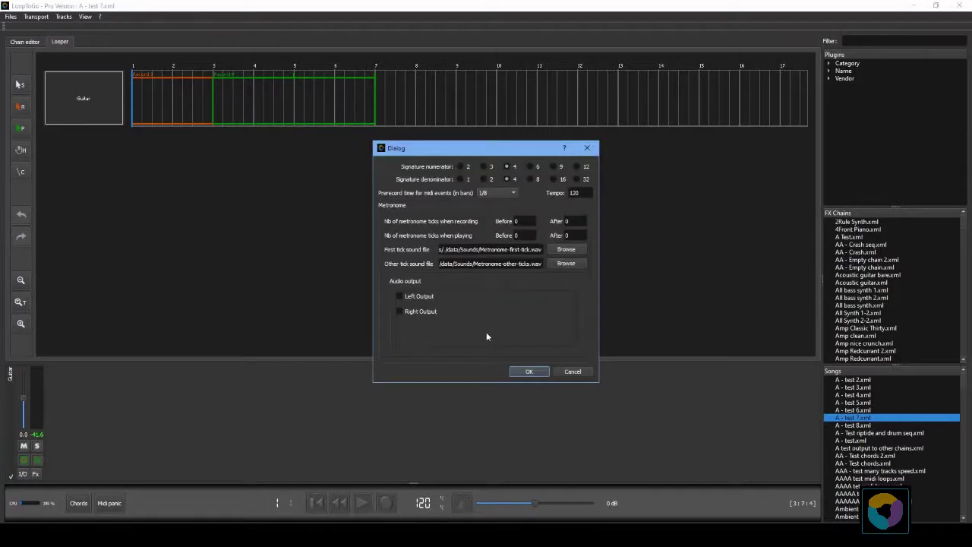
click(579, 193)
key(Tab)
text(4)
key(Tab)
text(8)
double_click(574, 193)
Step: Send the metronome to the Left Output and Right Output and apply the tempo and metronome settings
click(420, 298)
click(415, 312)
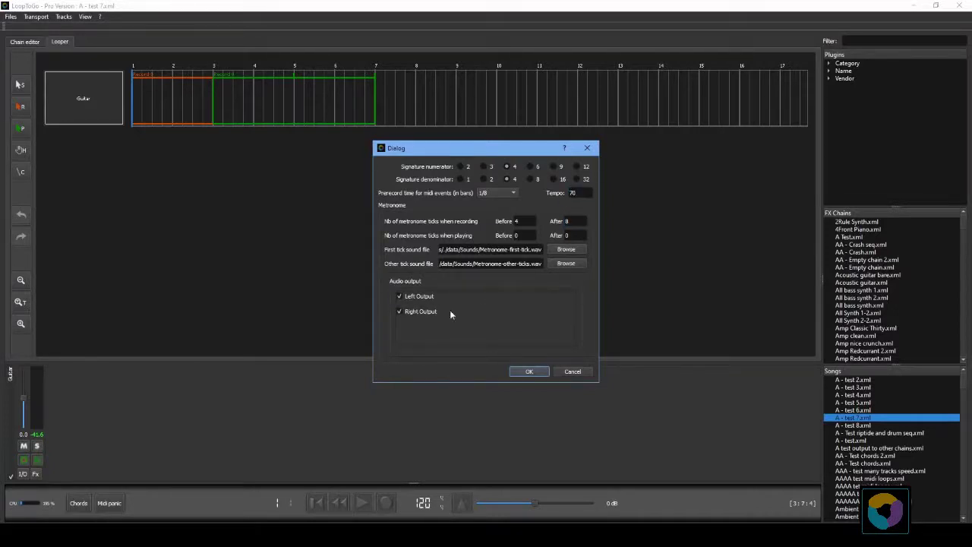
click(532, 372)
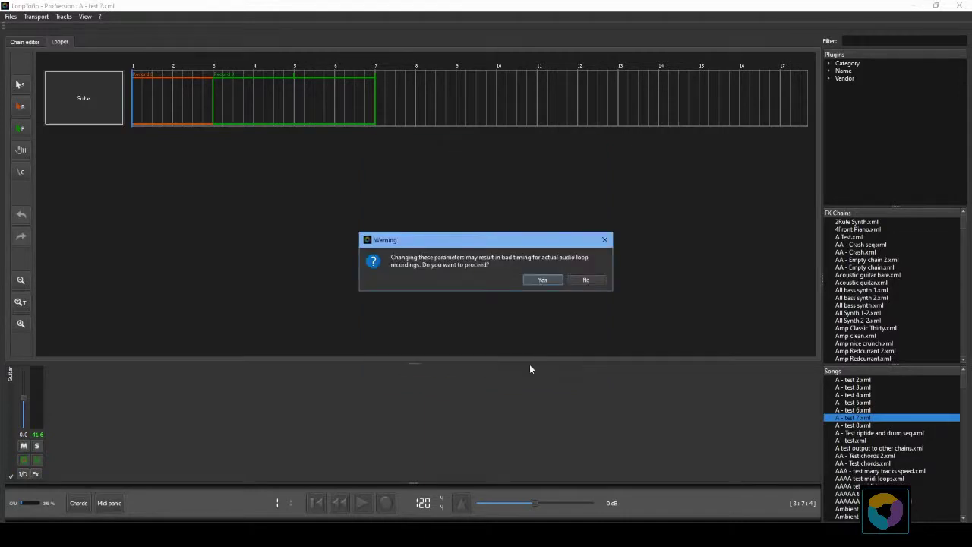
click(542, 280)
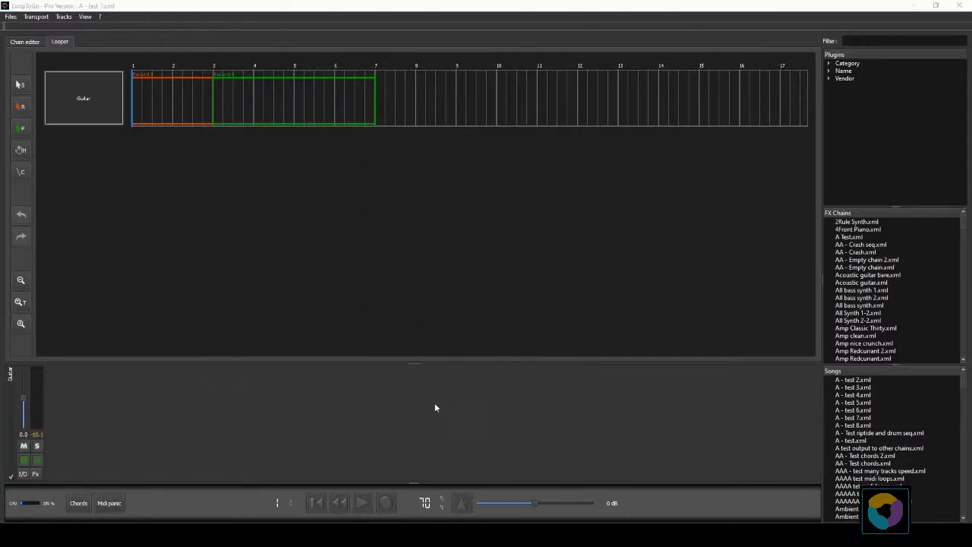
Step: Record the Guitar loop, let it play back through bar 6, and stop the transport
click(385, 503)
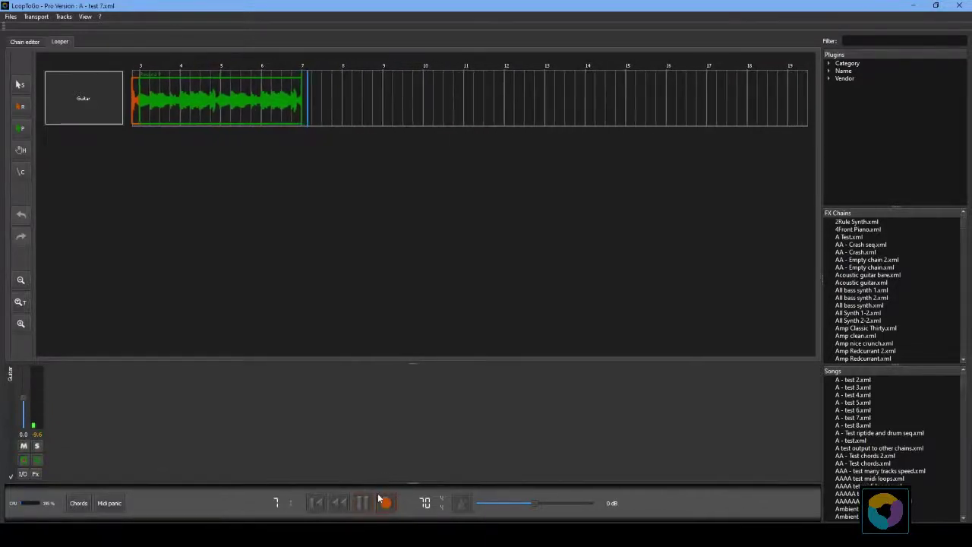
click(385, 504)
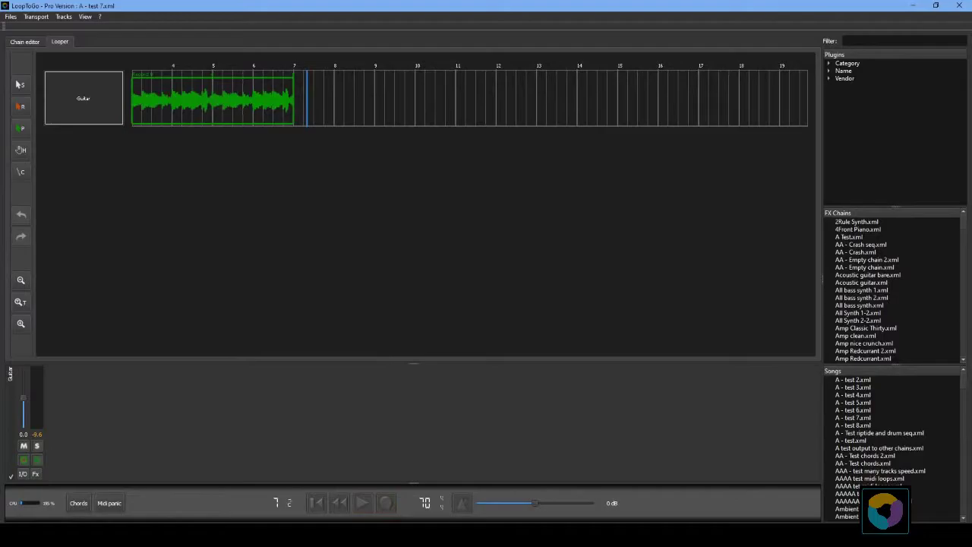